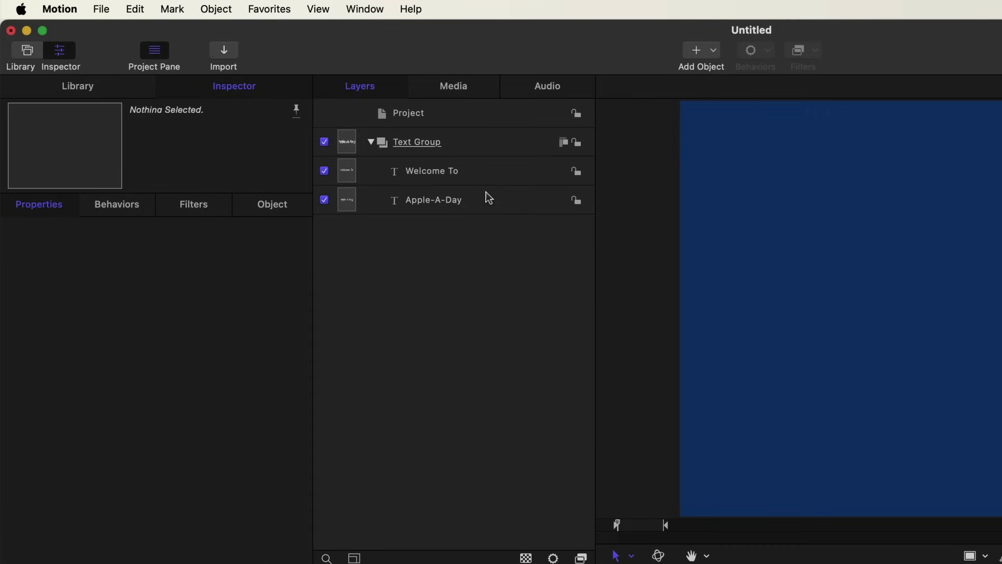
# Show the Text Group's properties: position 0/0/0, 100% scale, 100% opacity
pyautogui.press('super+j')
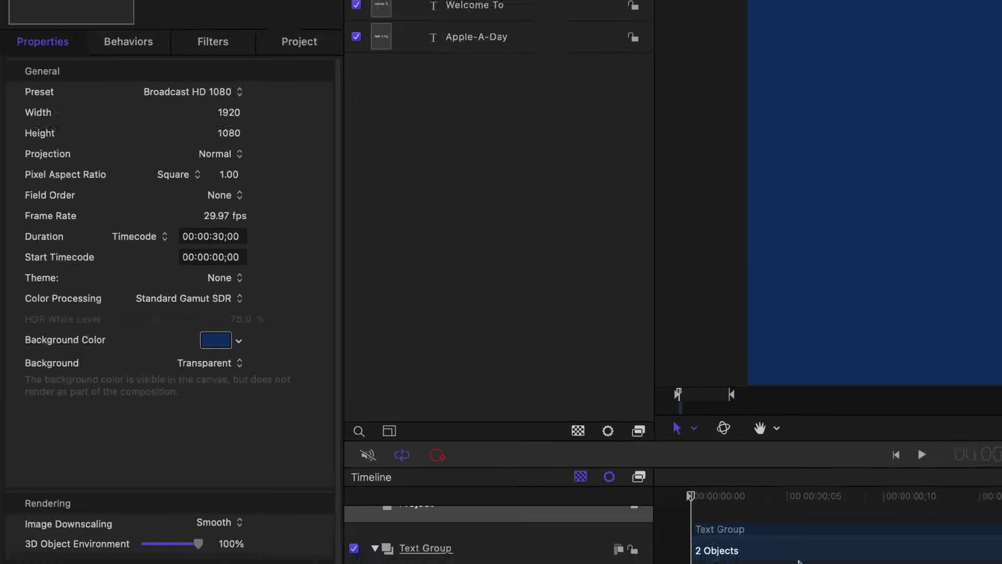
pyautogui.click(797, 546)
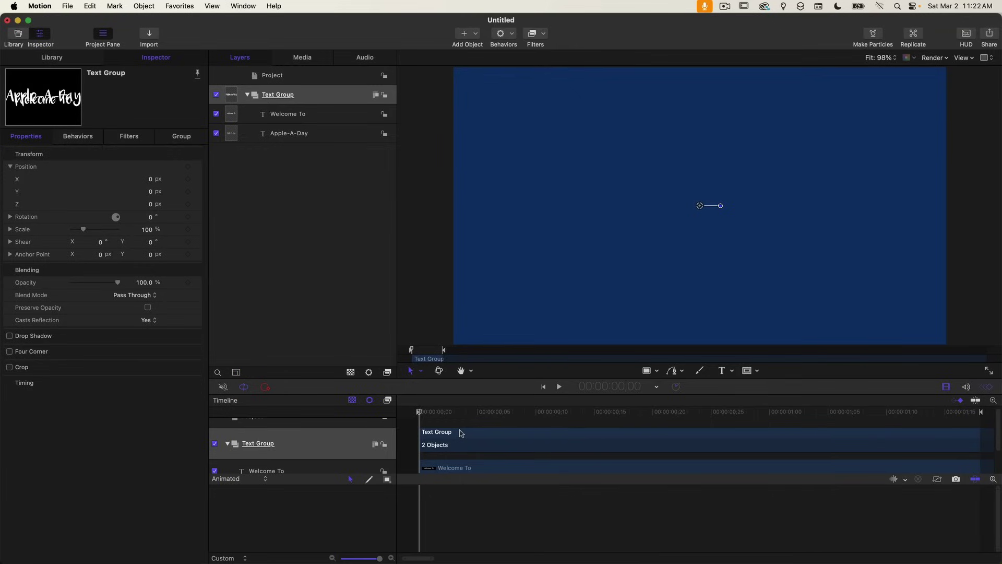
pyautogui.scroll(-2, 462, 433)
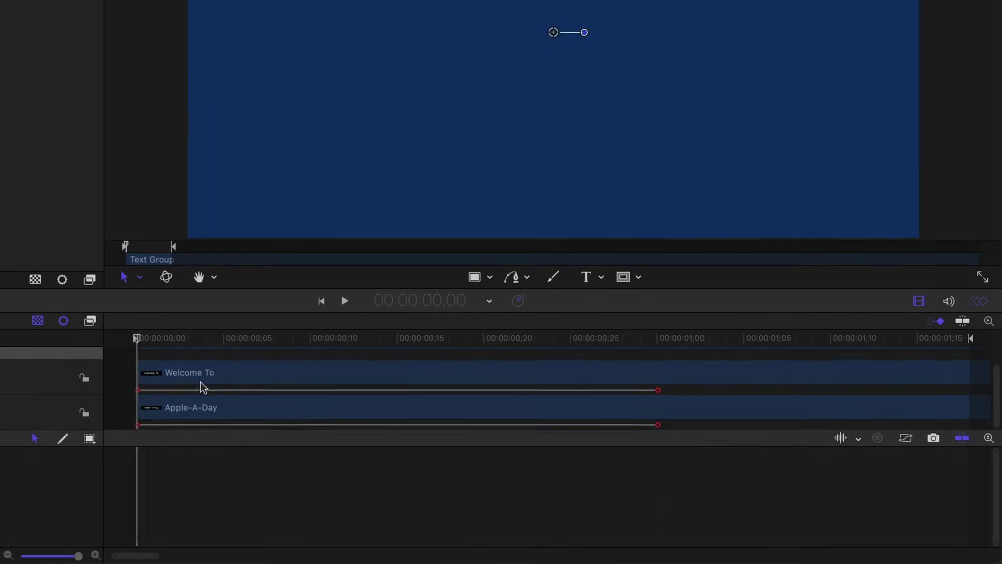
pyautogui.click(202, 379)
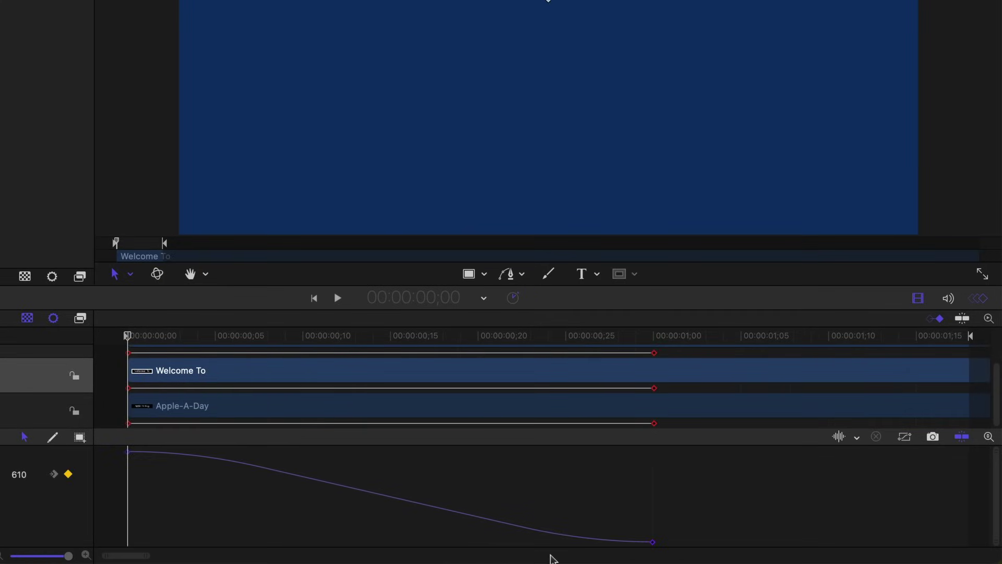
pyautogui.click(248, 412)
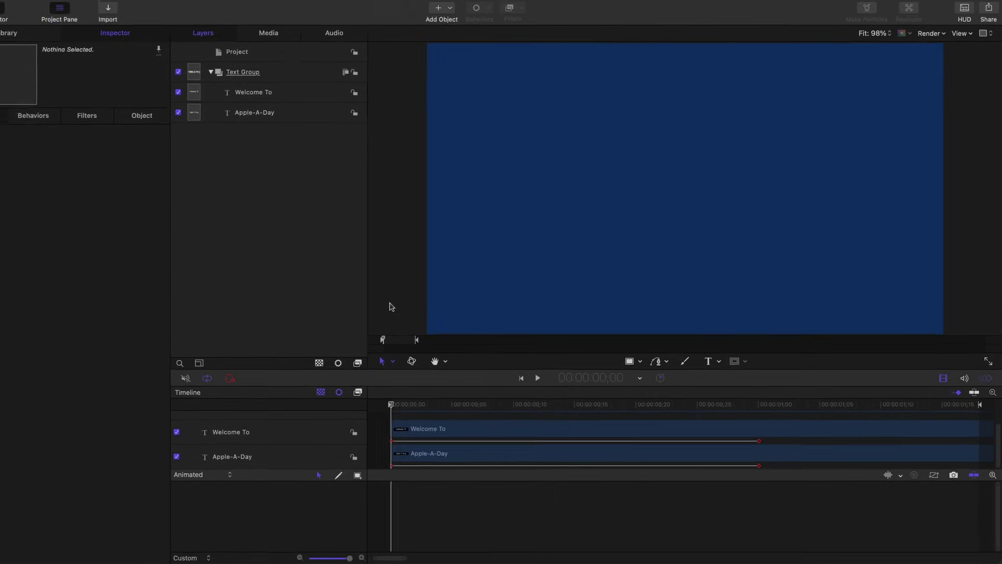
pyautogui.click(128, 196)
pyautogui.press('space')
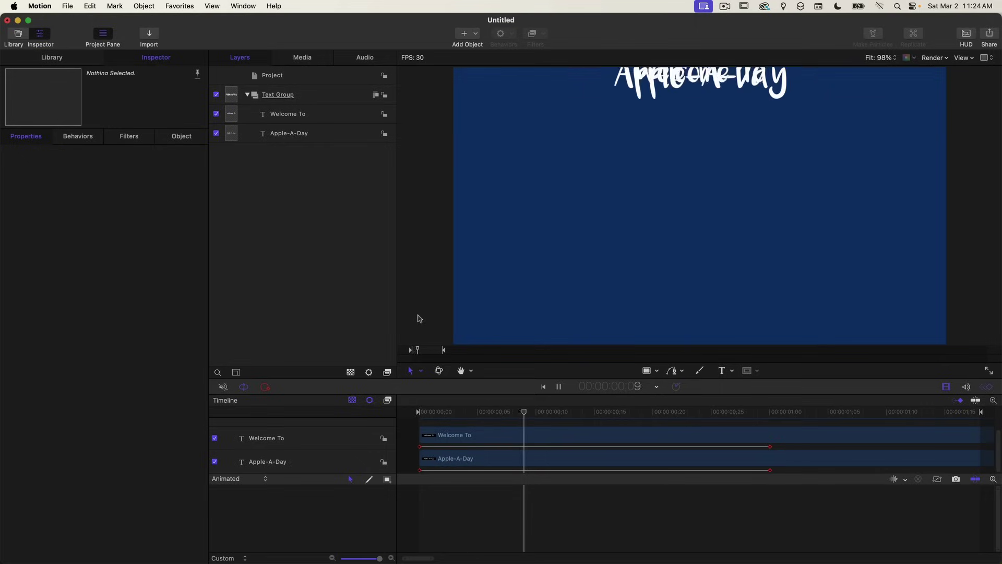
# Stop playback at the first frame, hide Welcome To, and select Apple-A-Day
pyautogui.click(419, 412)
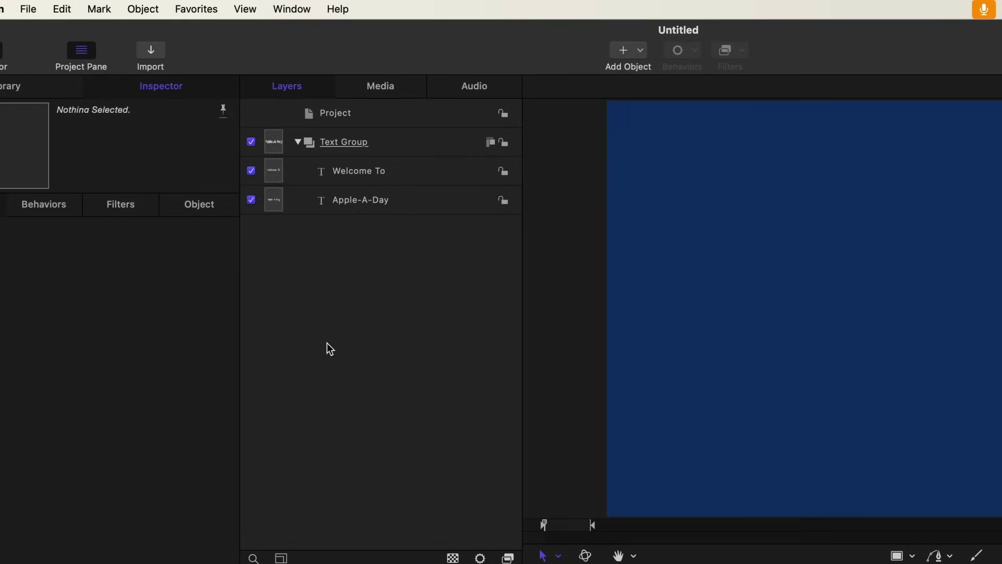
pyautogui.click(251, 170)
pyautogui.click(384, 208)
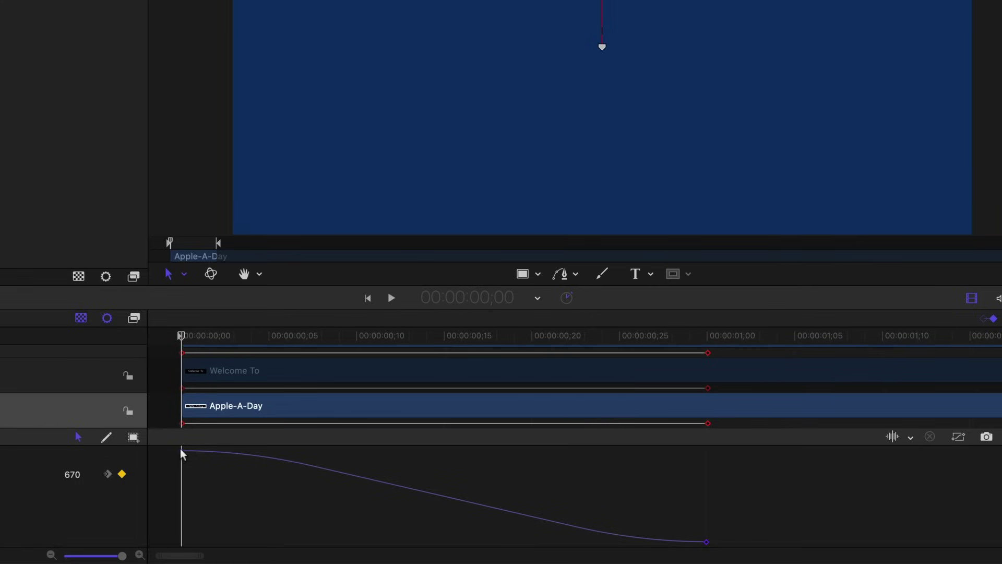
# Set Apple-A-Day's position curve interpolation to Linear
pyautogui.click(181, 450)
pyautogui.rightClick(182, 452)
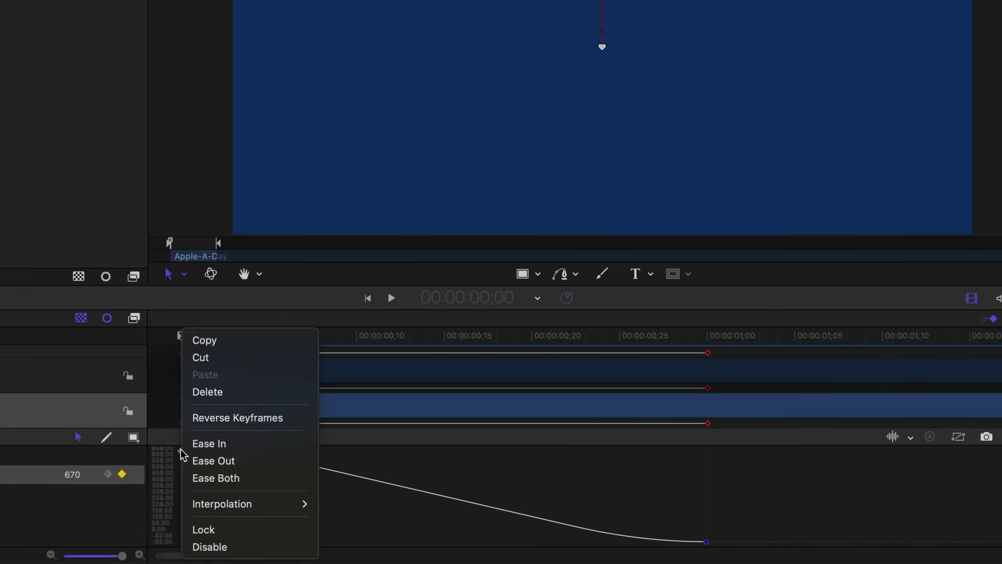
pyautogui.moveTo(234, 506)
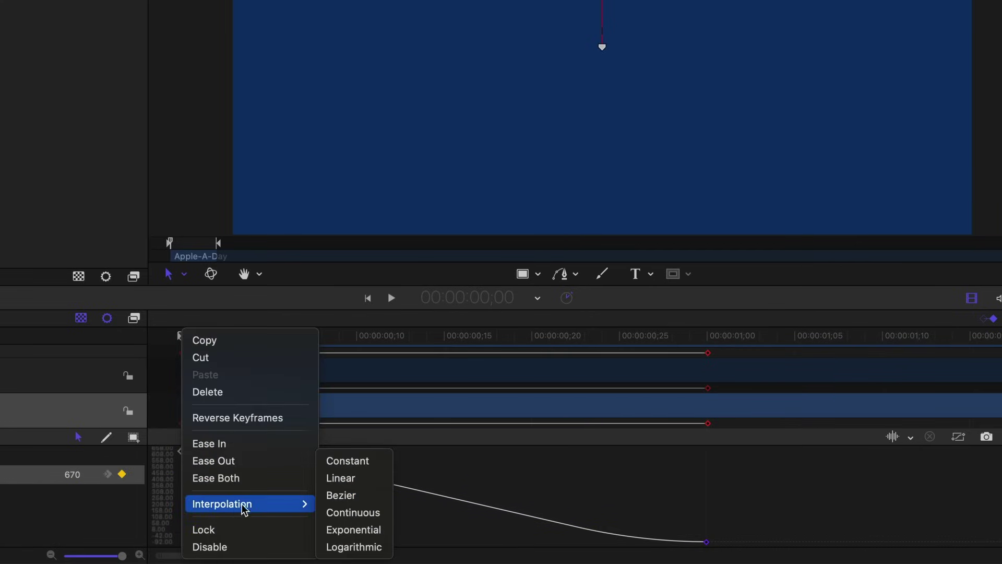
pyautogui.click(346, 478)
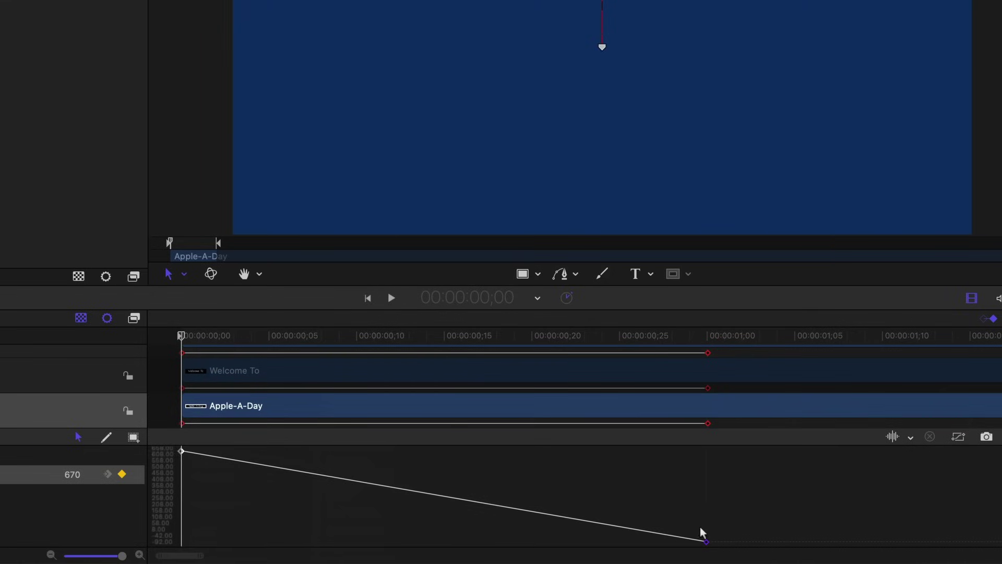
# Make Apple-A-Day's final keyframe Ease In
pyautogui.click(706, 542)
pyautogui.rightClick(706, 542)
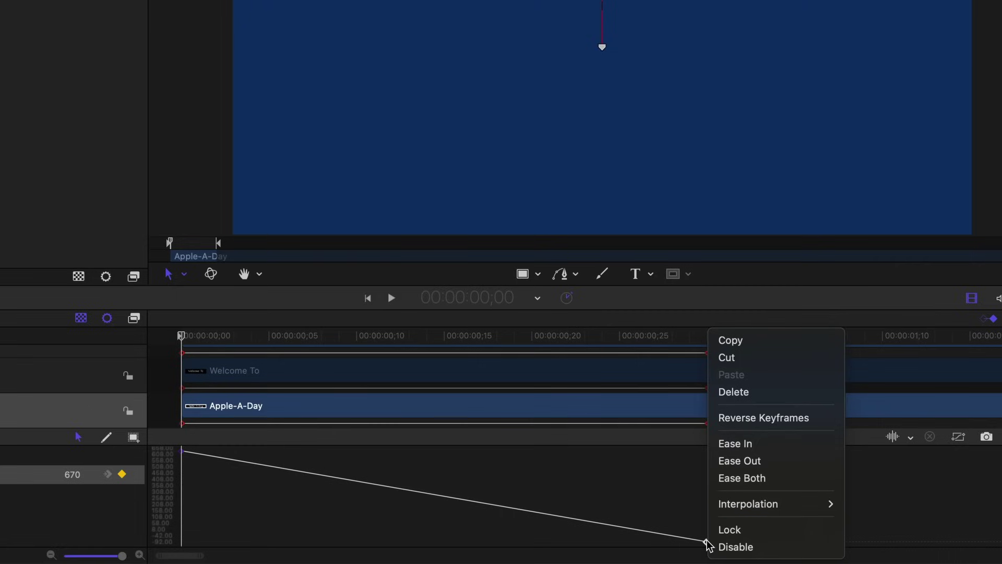
pyautogui.click(737, 452)
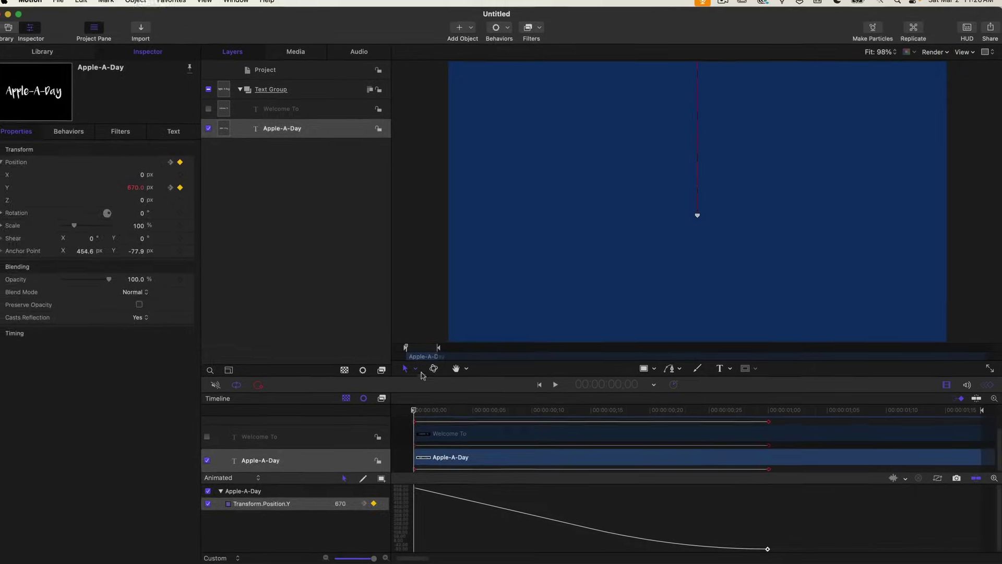
pyautogui.click(180, 197)
pyautogui.press('space')
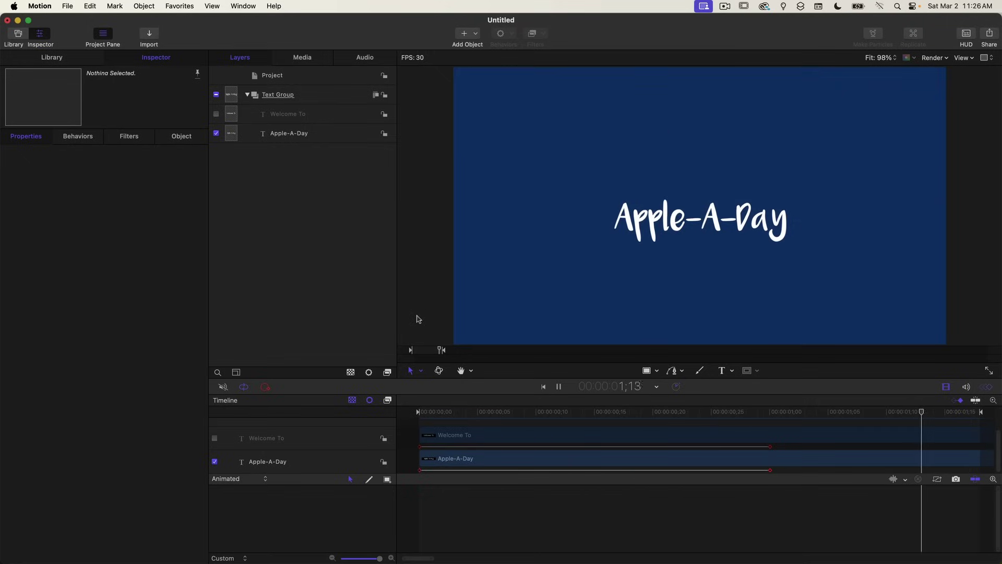
pyautogui.click(418, 413)
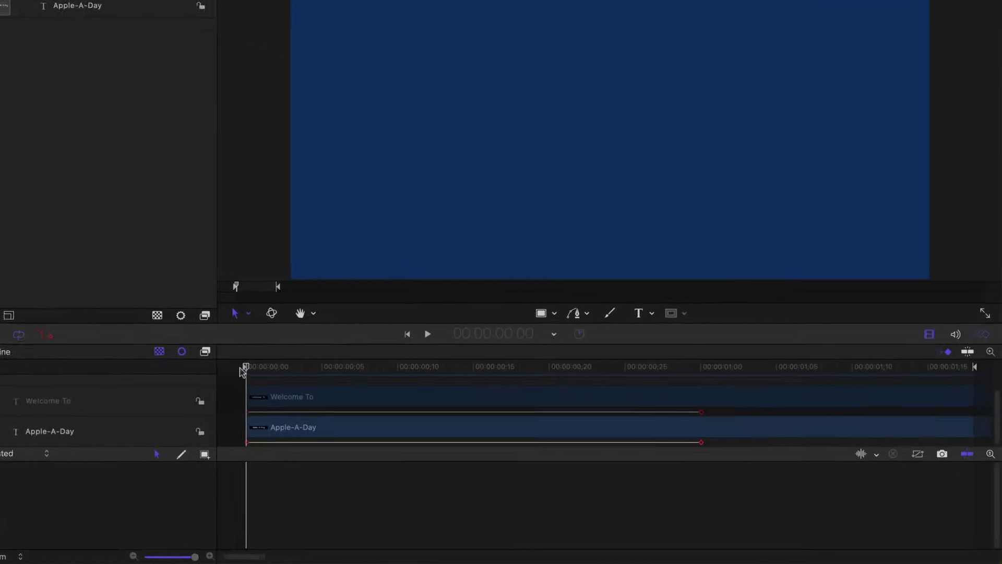
# Switch Apple-A-Day's position curve to Bezier and reveal both keyframes' tangent handles
pyautogui.click(194, 409)
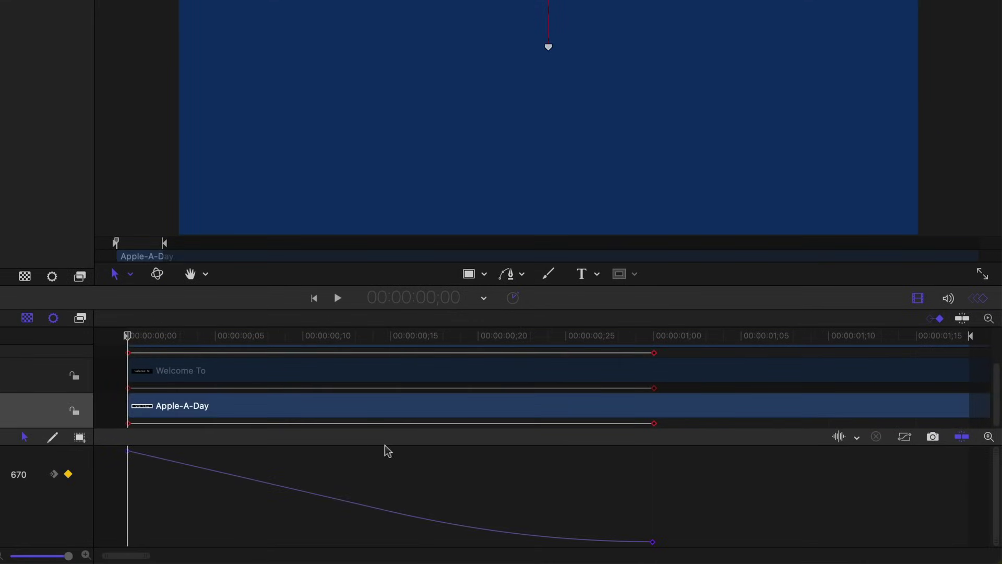
pyautogui.click(654, 543)
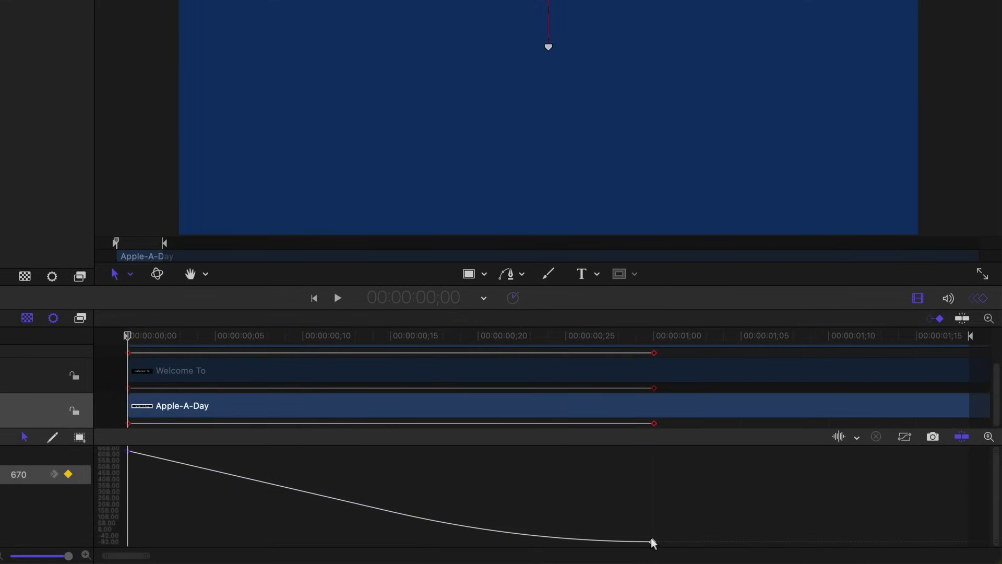
pyautogui.rightClick(654, 543)
pyautogui.moveTo(694, 507)
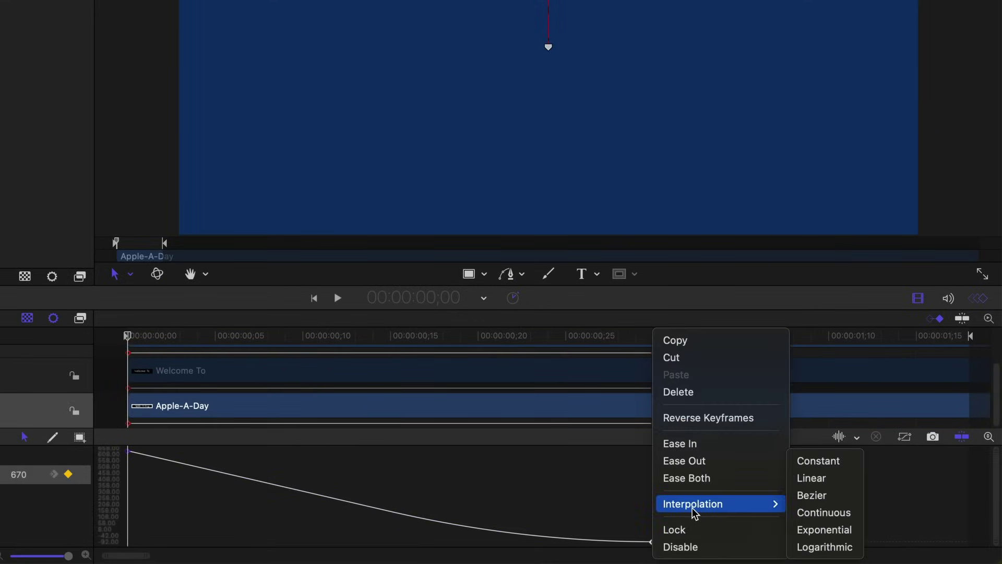
pyautogui.click(806, 497)
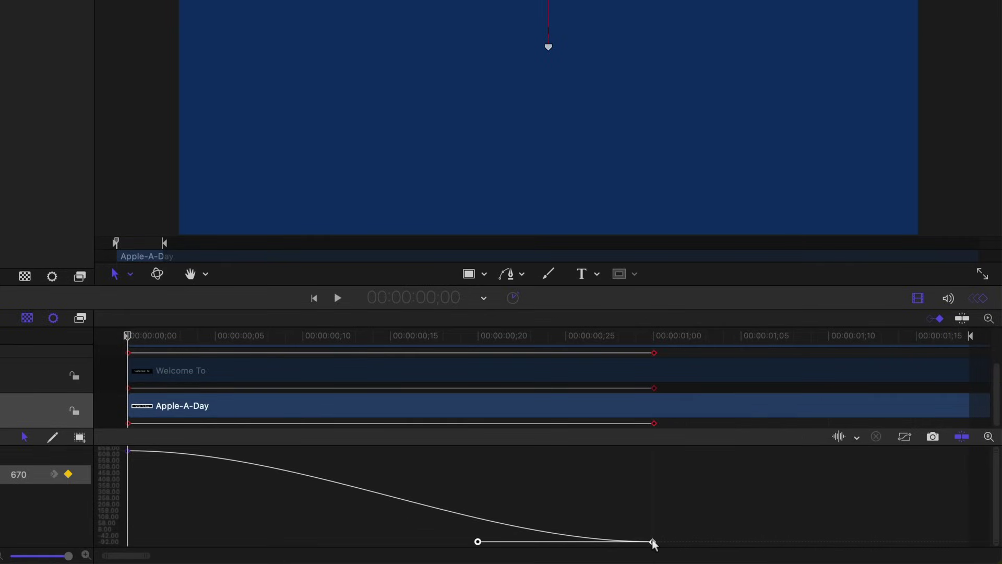
pyautogui.click(127, 450)
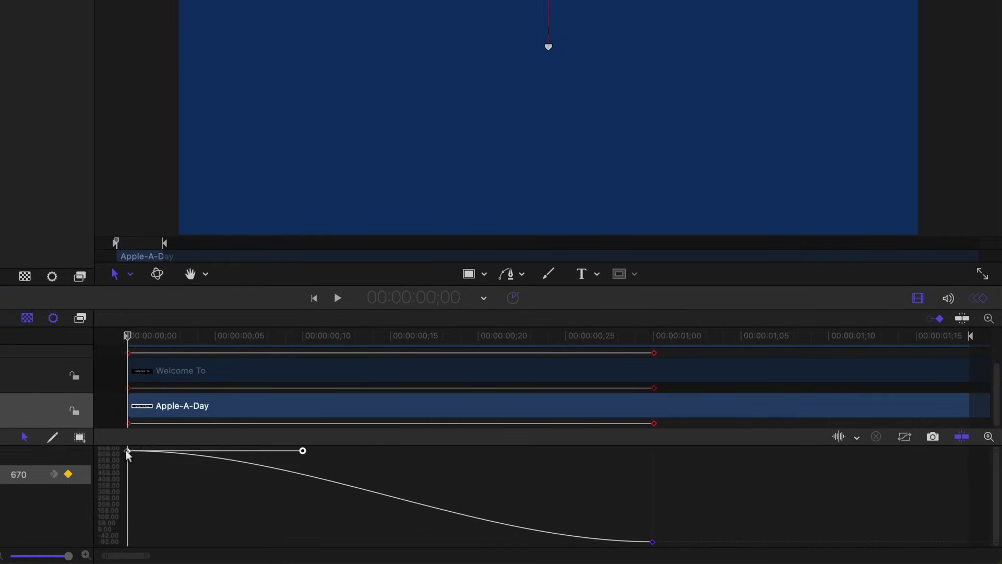
pyautogui.click(652, 542)
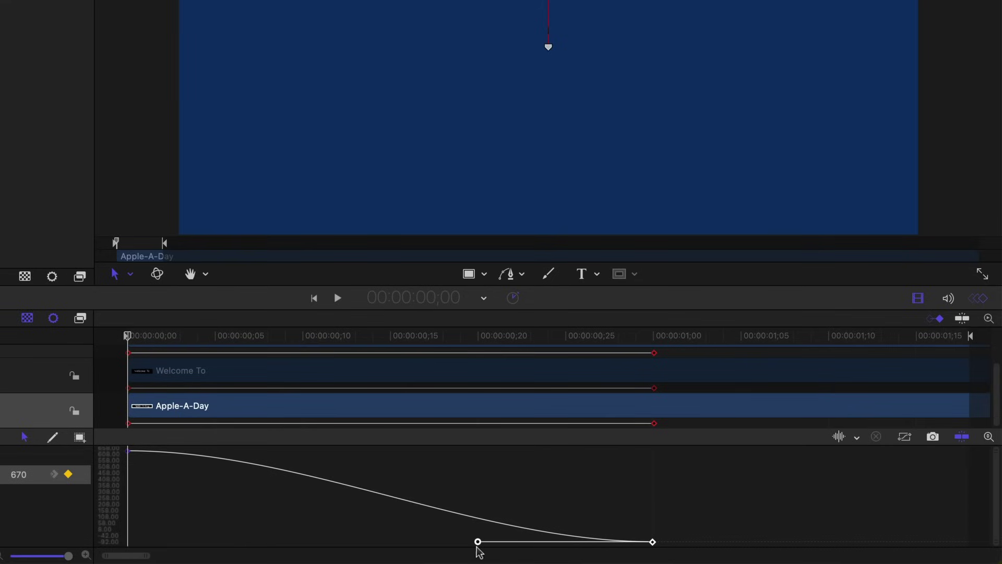
# Pull the end handle far left and the start handle down-left for a fast-then-slow drop
pyautogui.moveTo(476, 542); pyautogui.dragTo(133, 527)
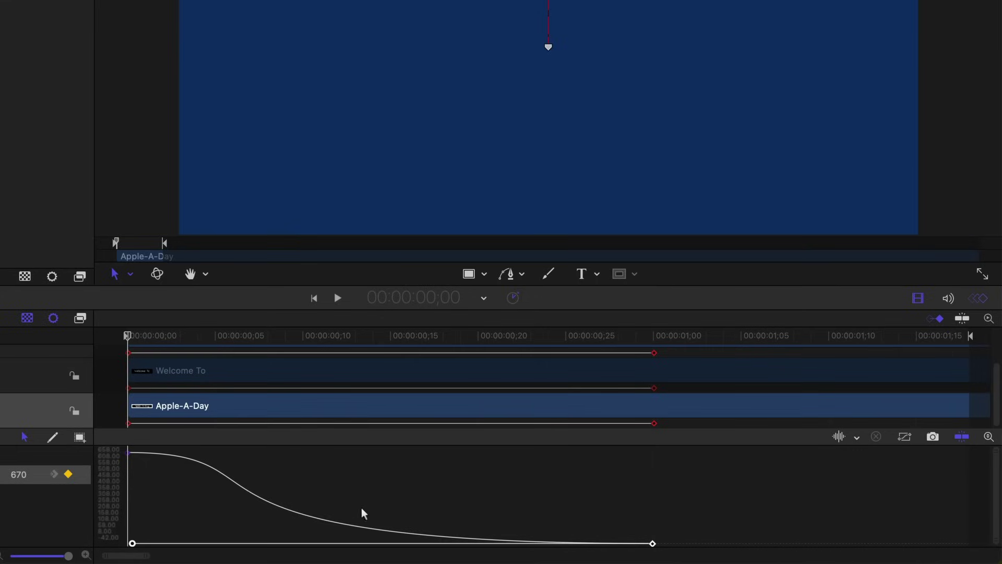
pyautogui.click(129, 453)
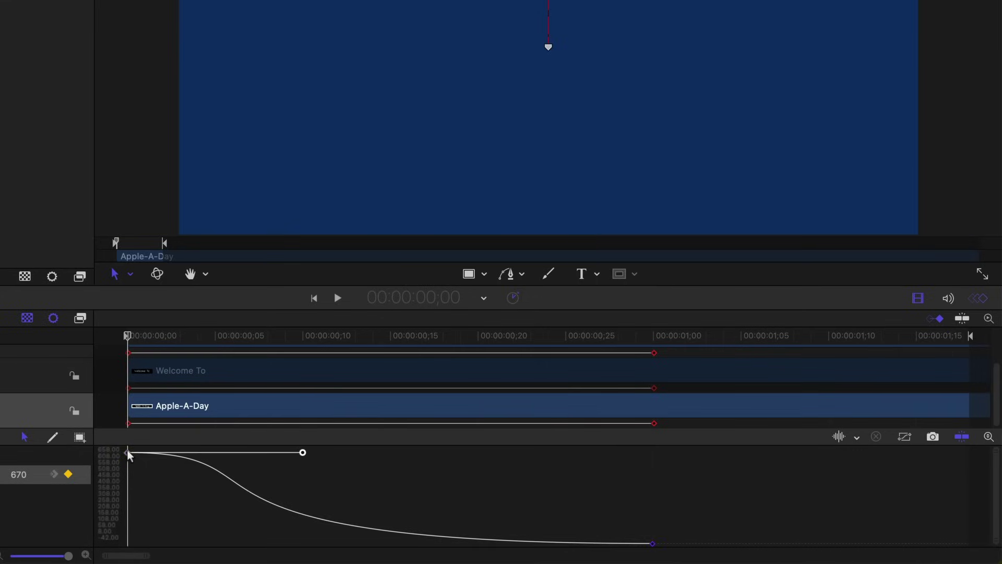
pyautogui.moveTo(304, 453); pyautogui.dragTo(156, 474)
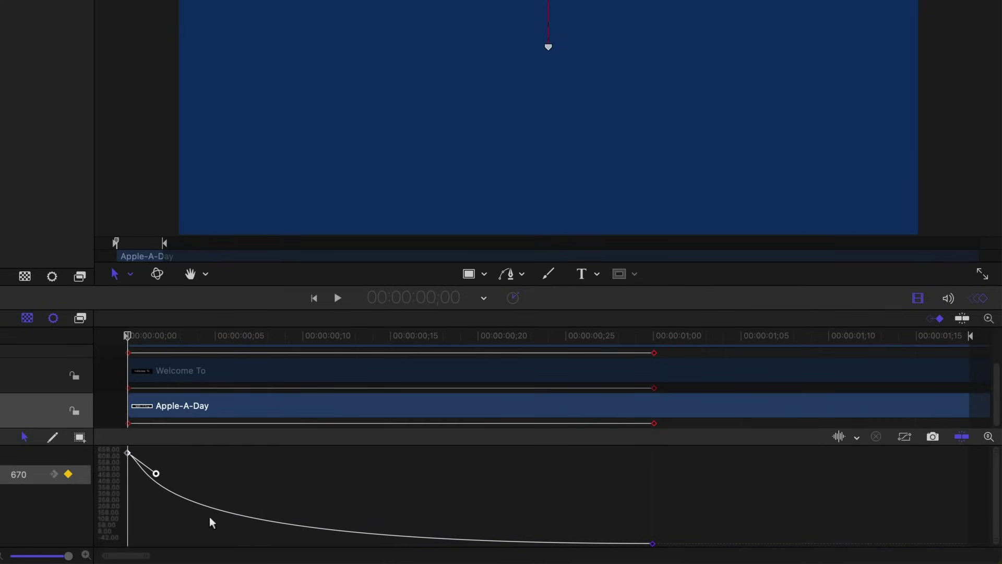
pyautogui.click(203, 524)
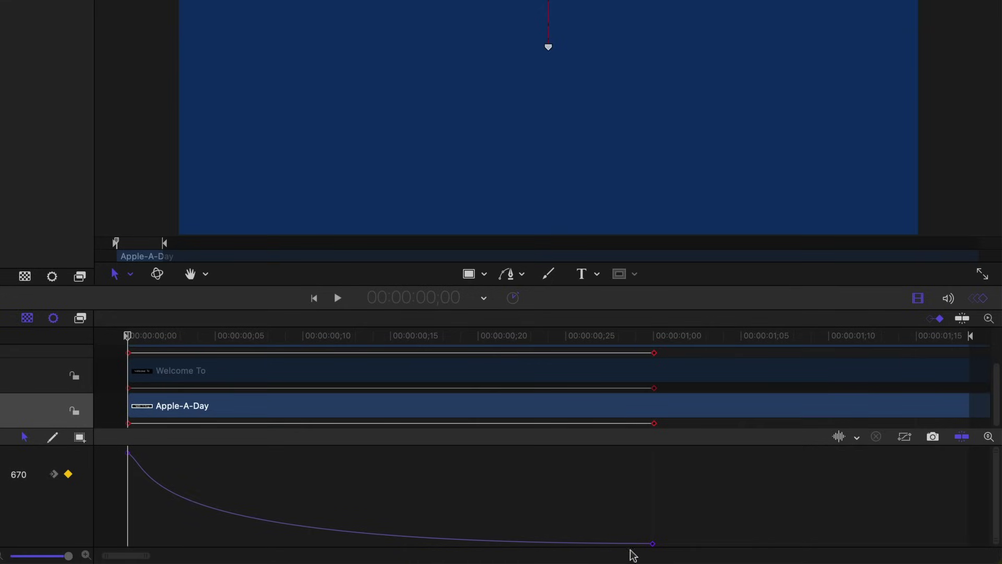
pyautogui.press('space')
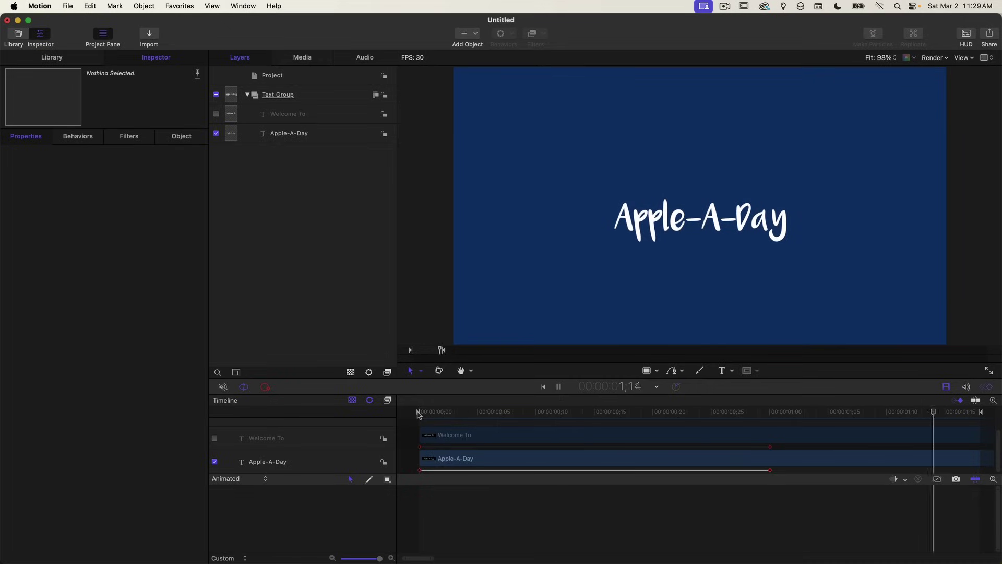
pyautogui.press('space')
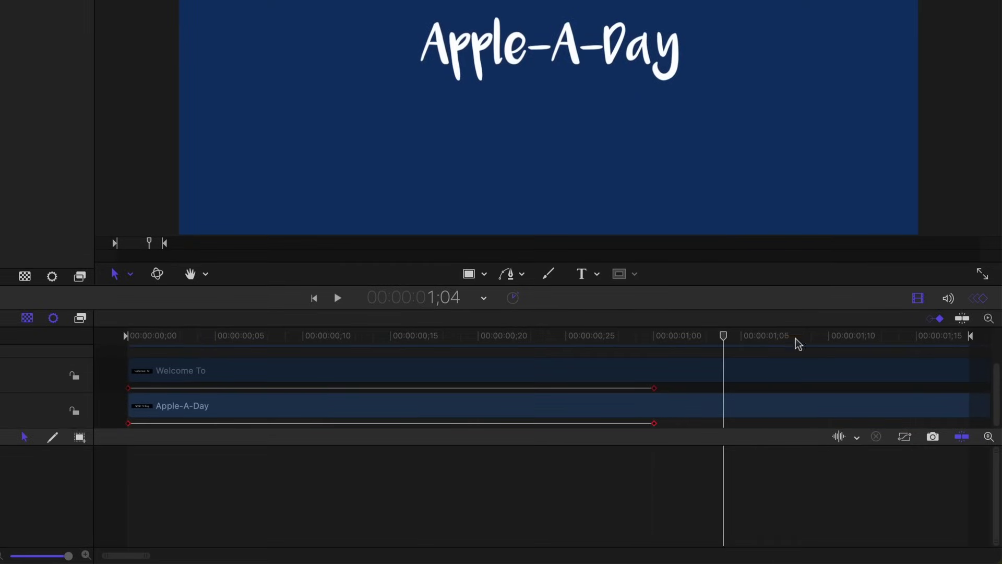
# Move Apple-A-Day's end keyframe from 1;00 out to 1;15
pyautogui.moveTo(793, 340); pyautogui.dragTo(926, 363)
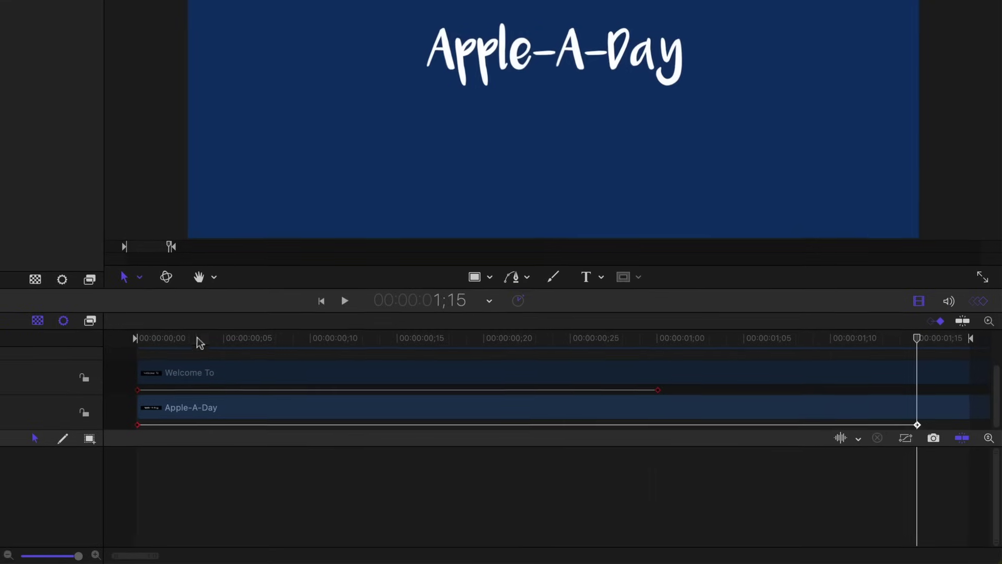
pyautogui.click(112, 339)
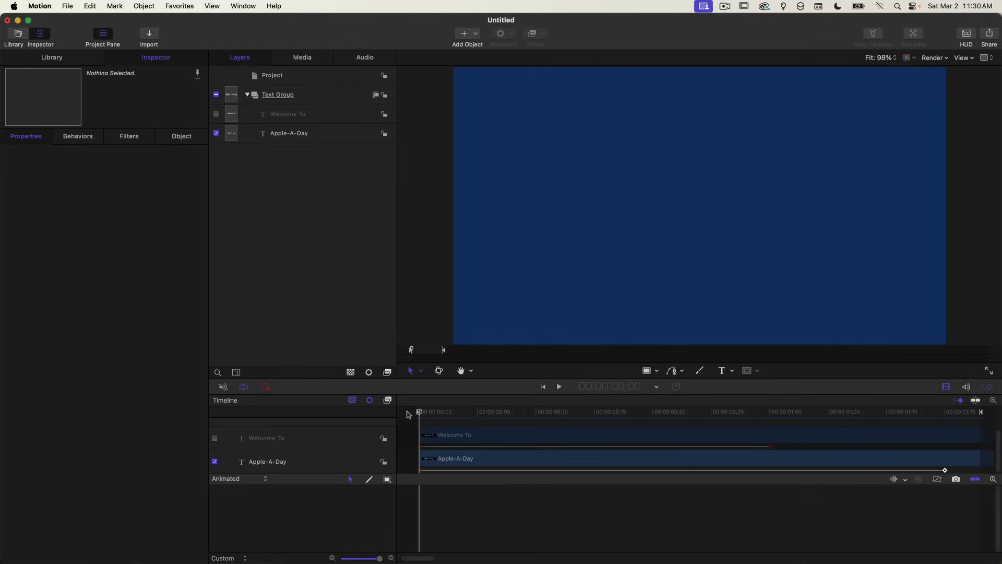
pyautogui.press('space')
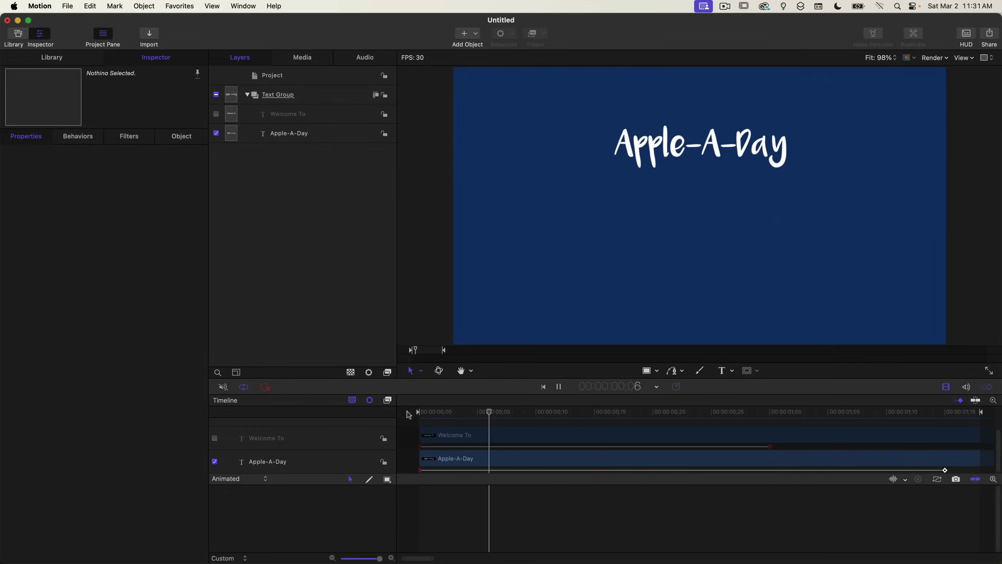
pyautogui.press('space')
# Return to the start and move Welcome To's end keyframes out to 1;15
pyautogui.press('Home')
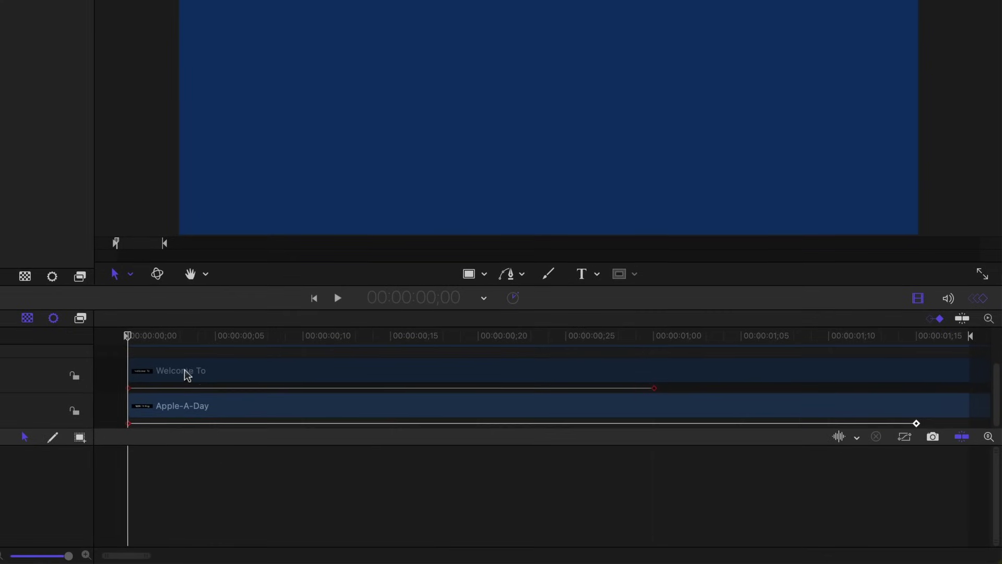
pyautogui.click(466, 439)
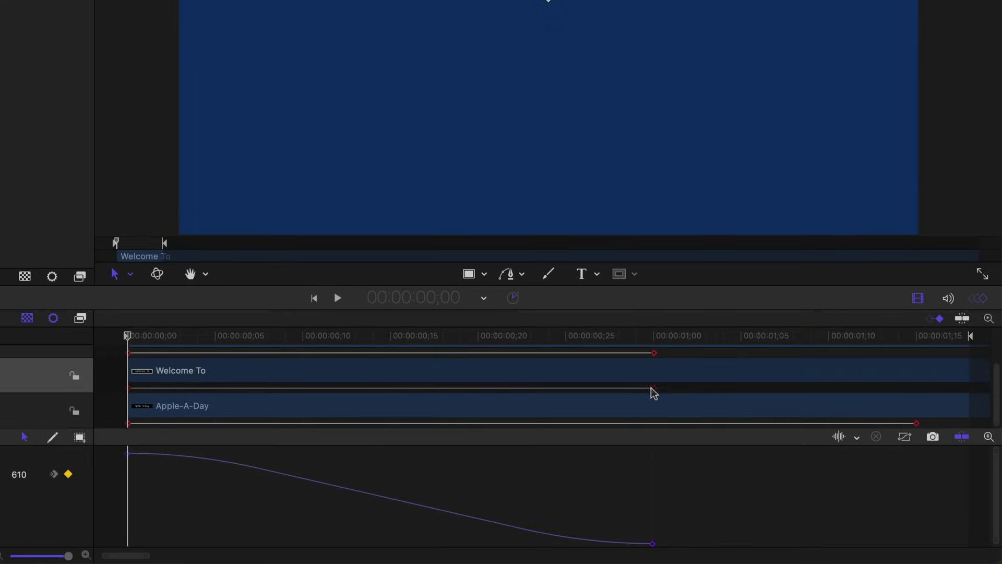
pyautogui.moveTo(655, 388); pyautogui.dragTo(918, 409)
# Set Welcome To's end keyframe interpolation to Bezier
pyautogui.click(917, 543)
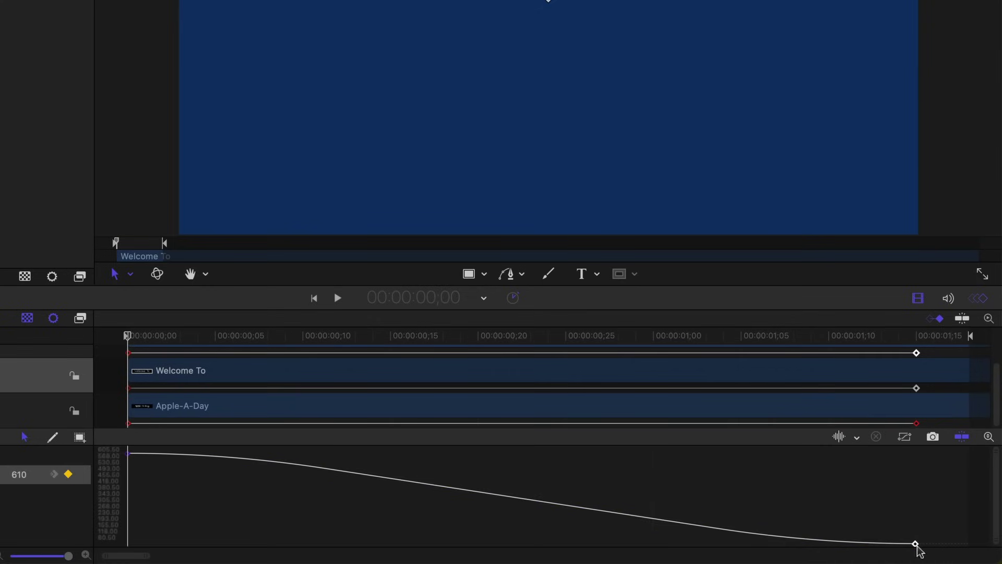
pyautogui.rightClick(917, 544)
pyautogui.moveTo(872, 506)
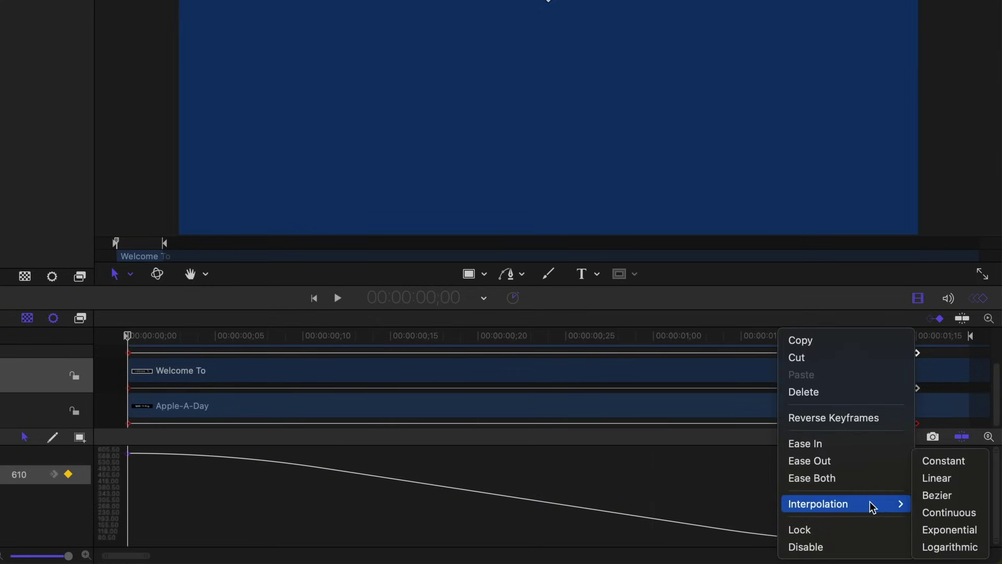
pyautogui.click(947, 495)
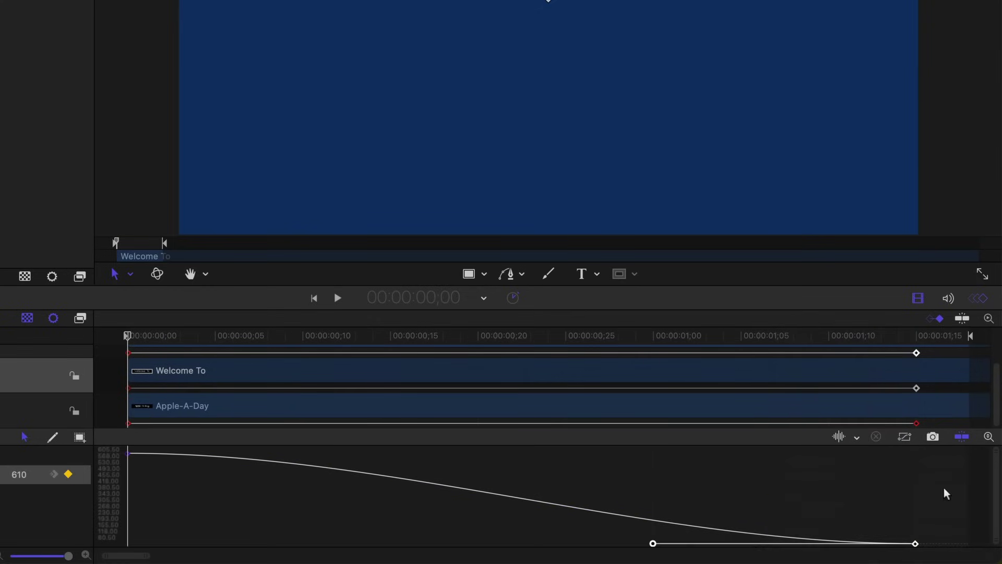
# Lengthen the end handle and steepen the start handle for a fast entry and gradual slowdown
pyautogui.moveTo(653, 544); pyautogui.dragTo(135, 549)
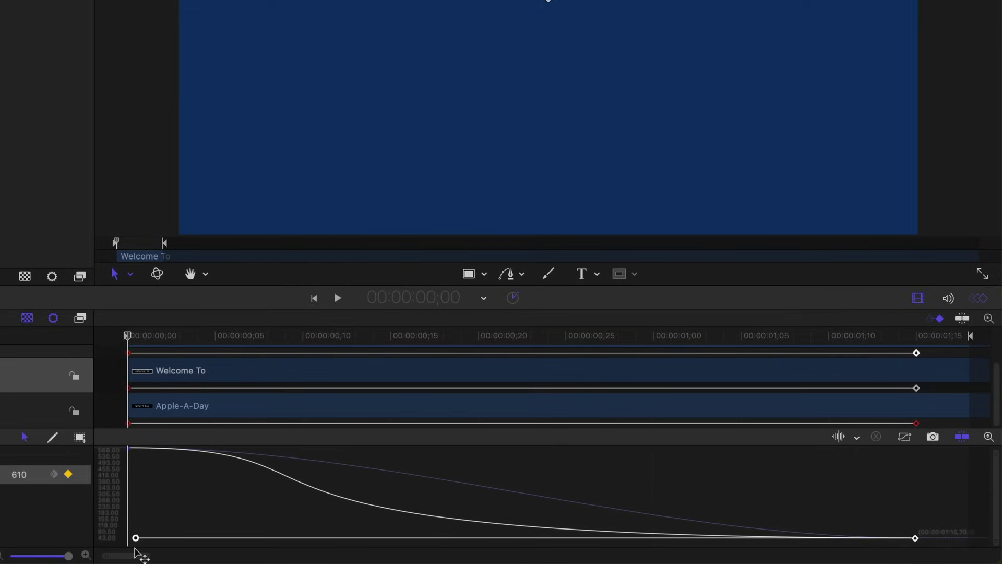
pyautogui.click(128, 452)
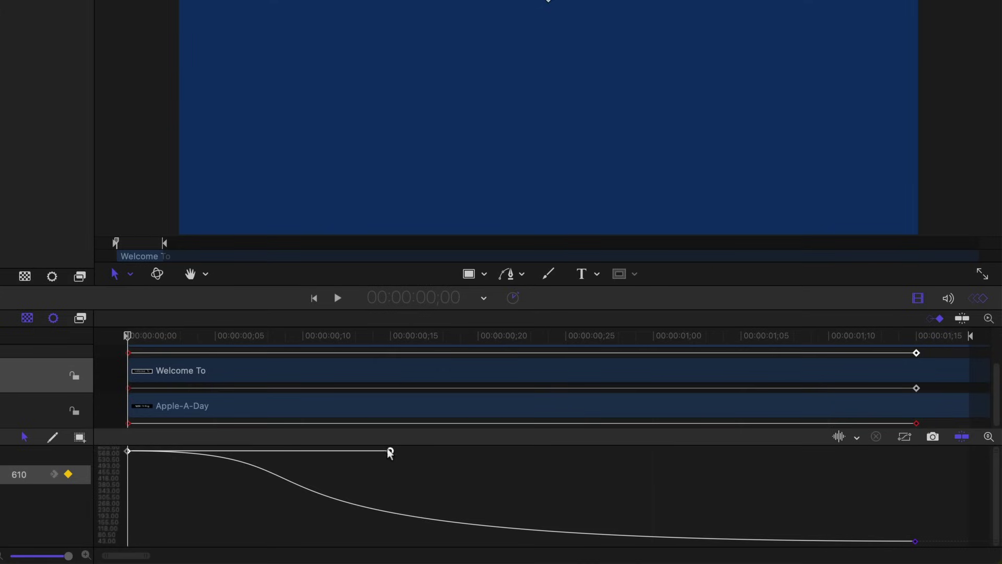
pyautogui.moveTo(390, 452); pyautogui.dragTo(168, 487)
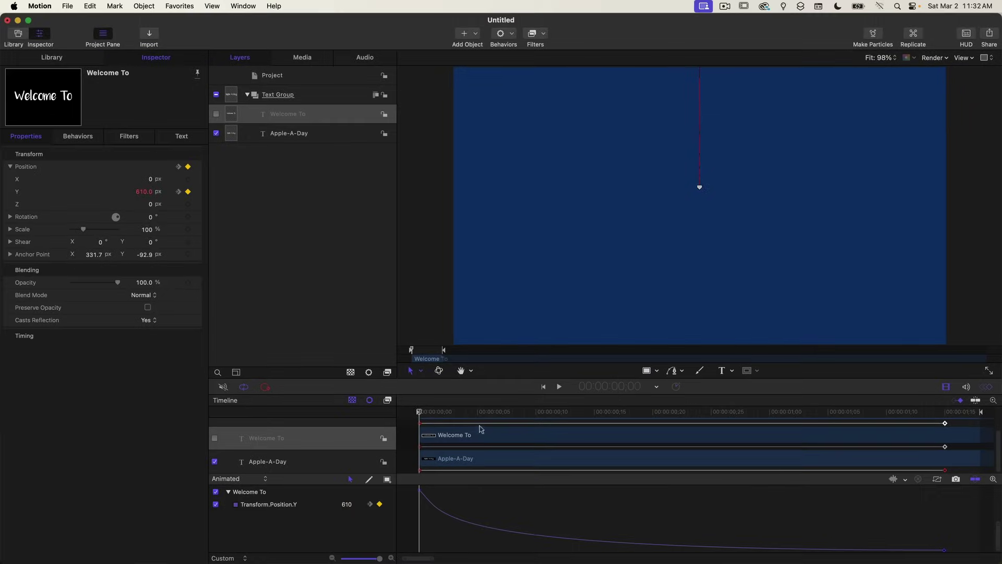
# Re-enable the Welcome To layer and play the animation to preview both titles
pyautogui.click(414, 270)
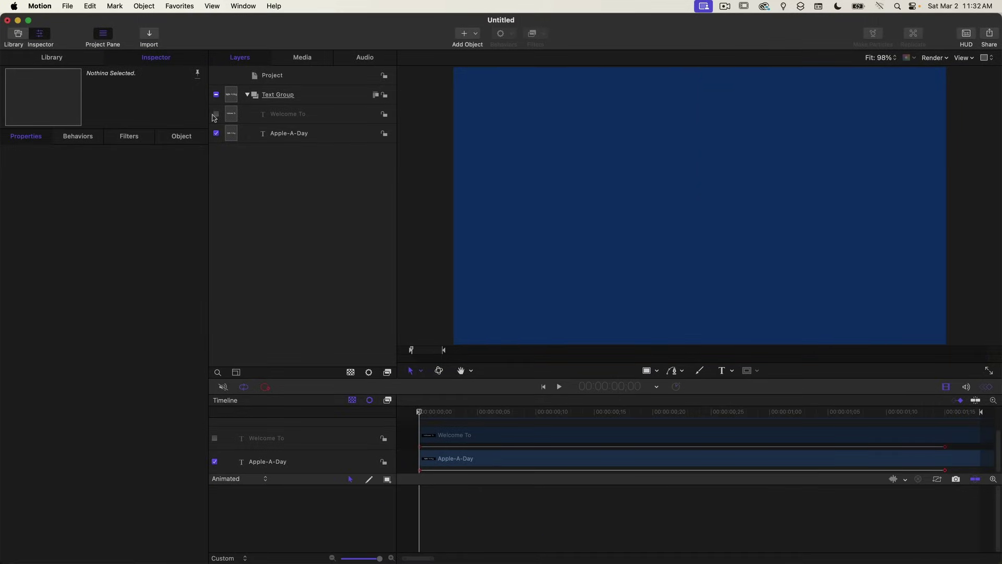
pyautogui.click(216, 114)
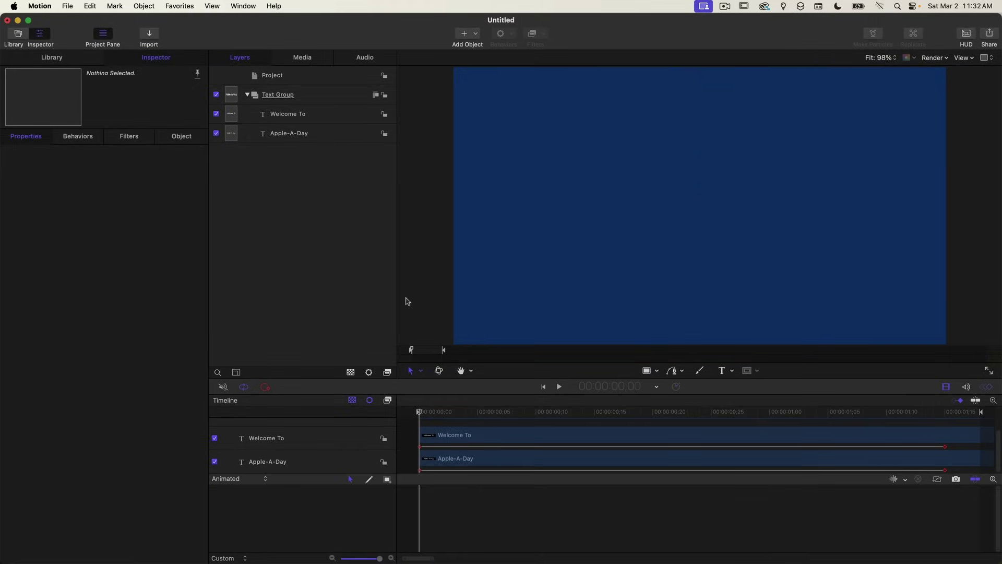
pyautogui.press('space')
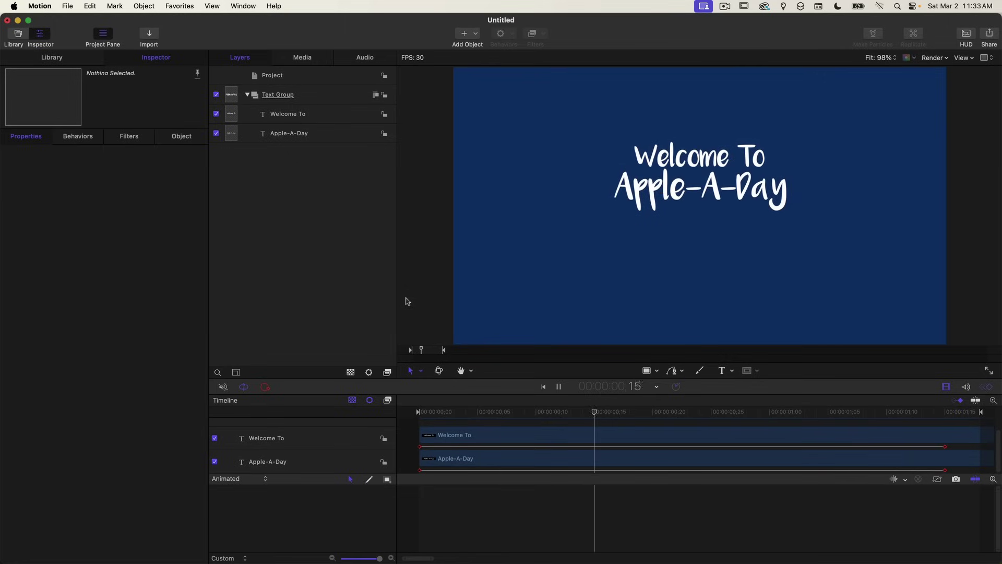
# Stop playback and drag Apple-A-Day's start Bezier handle right to soften its fast start
pyautogui.press('space')
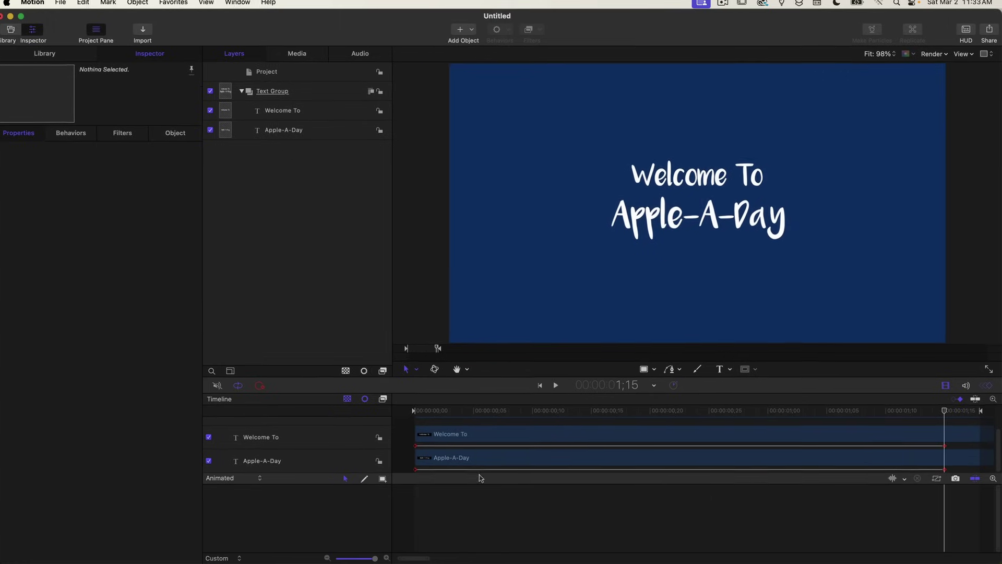
pyautogui.click(476, 458)
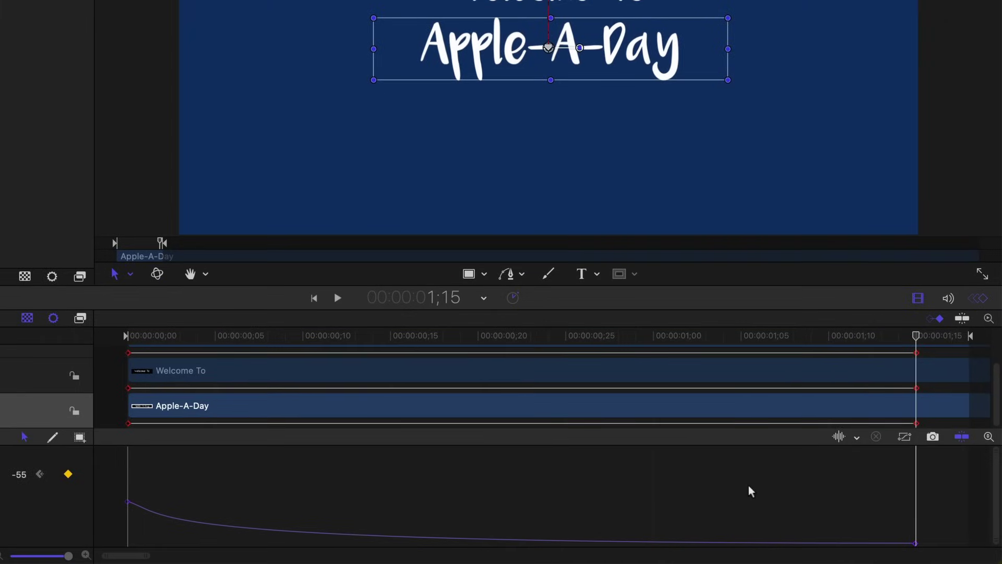
pyautogui.click(932, 543)
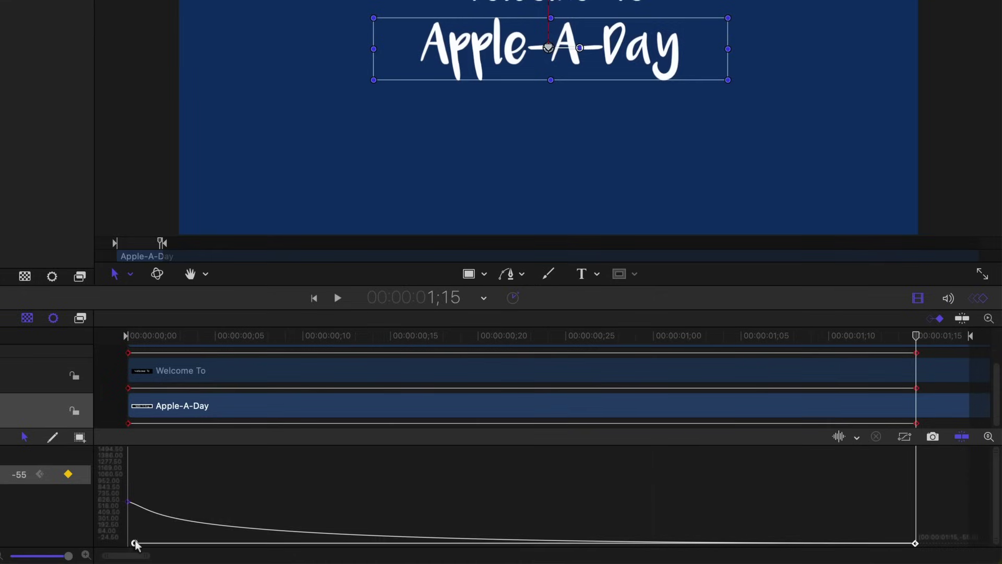
pyautogui.moveTo(135, 545); pyautogui.dragTo(265, 544)
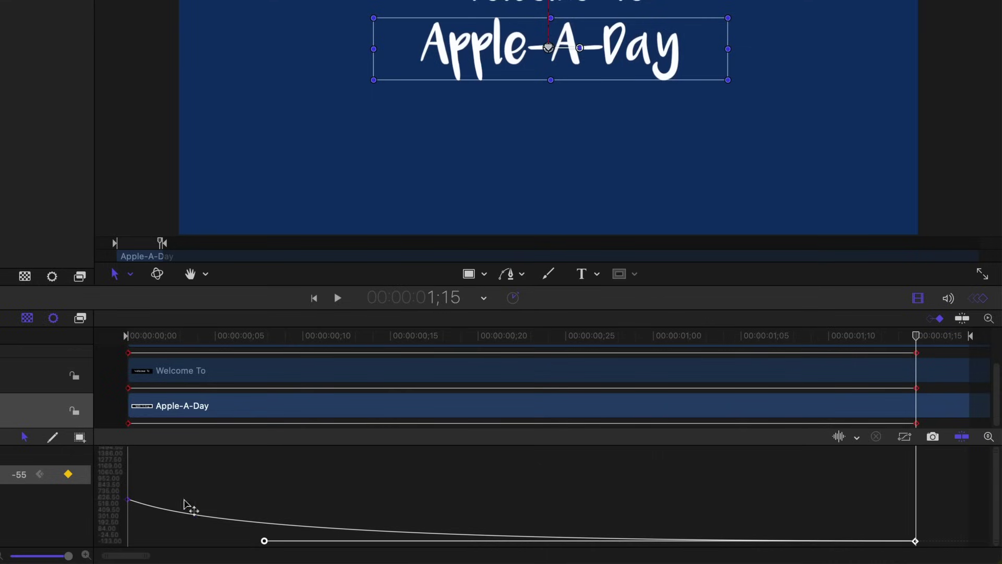
pyautogui.click(160, 483)
pyautogui.click(130, 499)
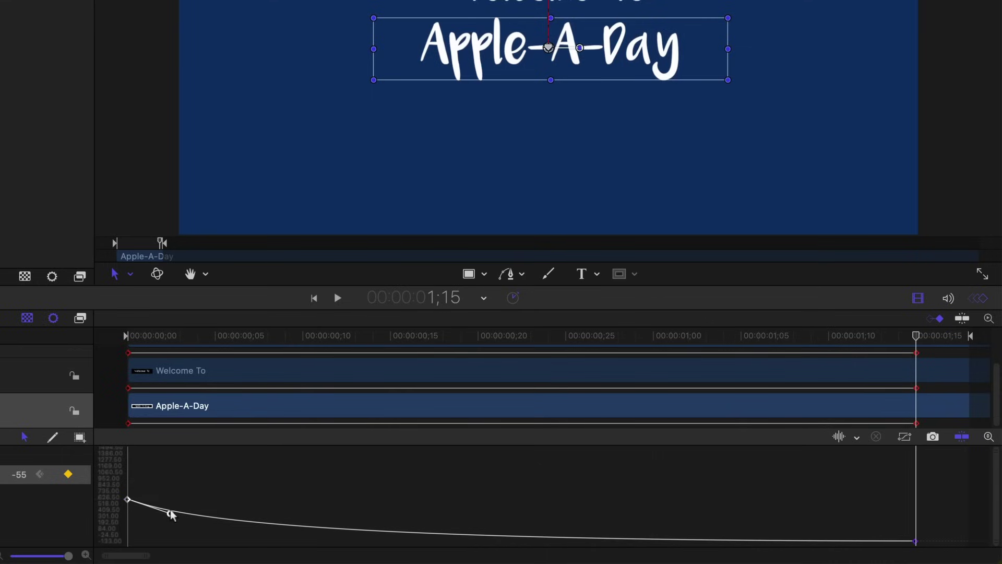
pyautogui.moveTo(171, 514); pyautogui.dragTo(282, 527)
pyautogui.click(351, 489)
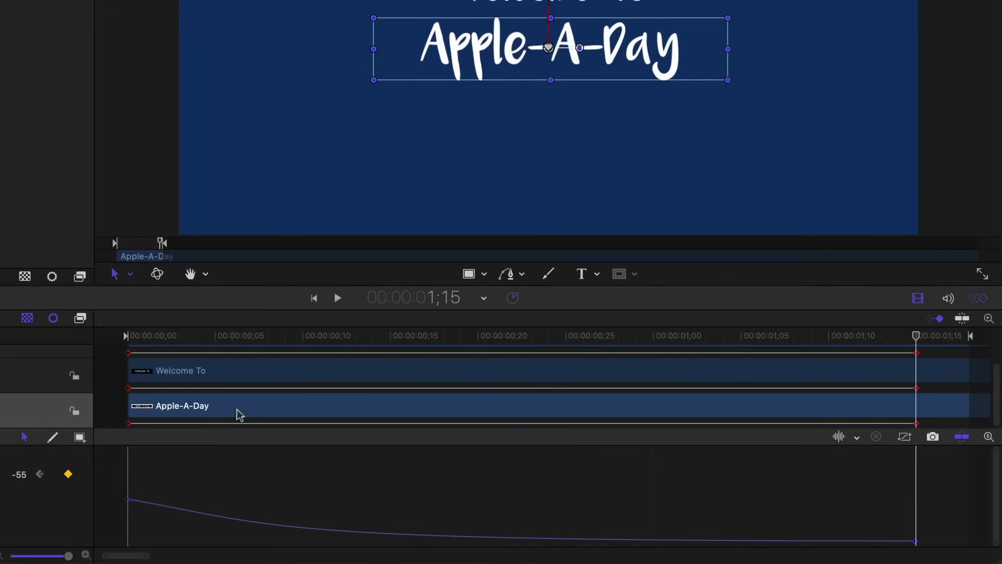
pyautogui.click(197, 377)
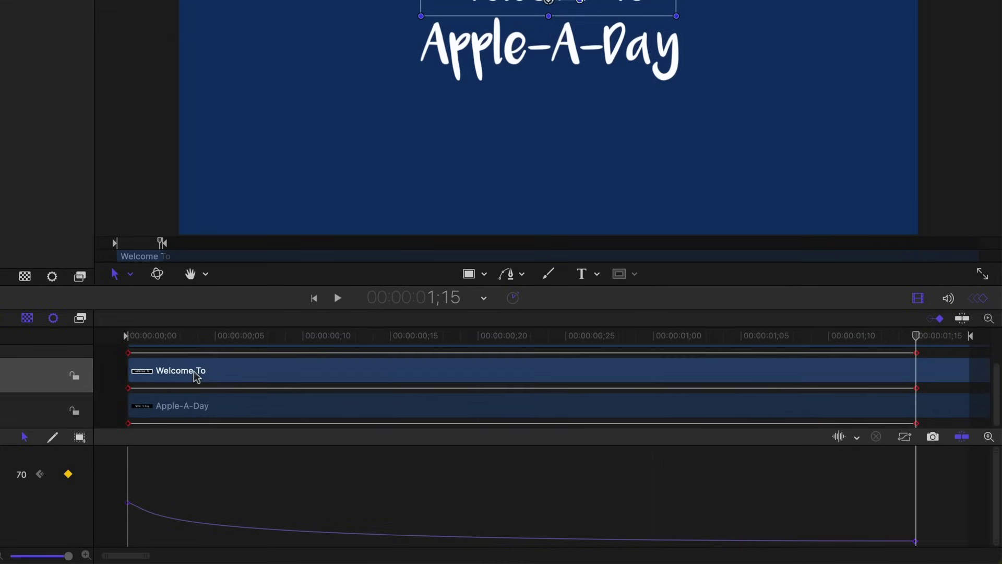
# Drag Welcome To's start Bezier handle right to soften its initial drop
pyautogui.click(183, 406)
pyautogui.click(180, 376)
pyautogui.click(915, 540)
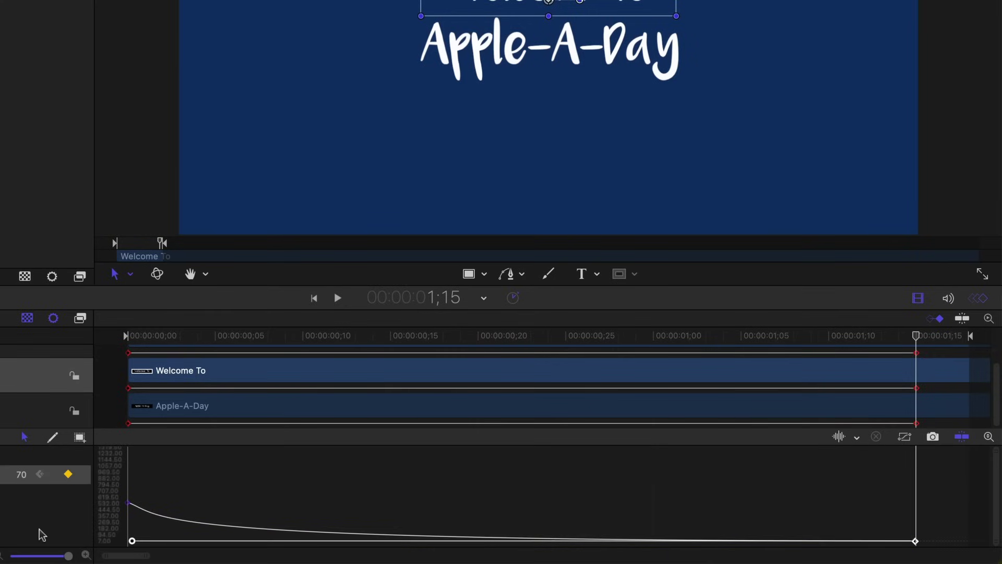
pyautogui.moveTo(132, 542); pyautogui.dragTo(255, 543)
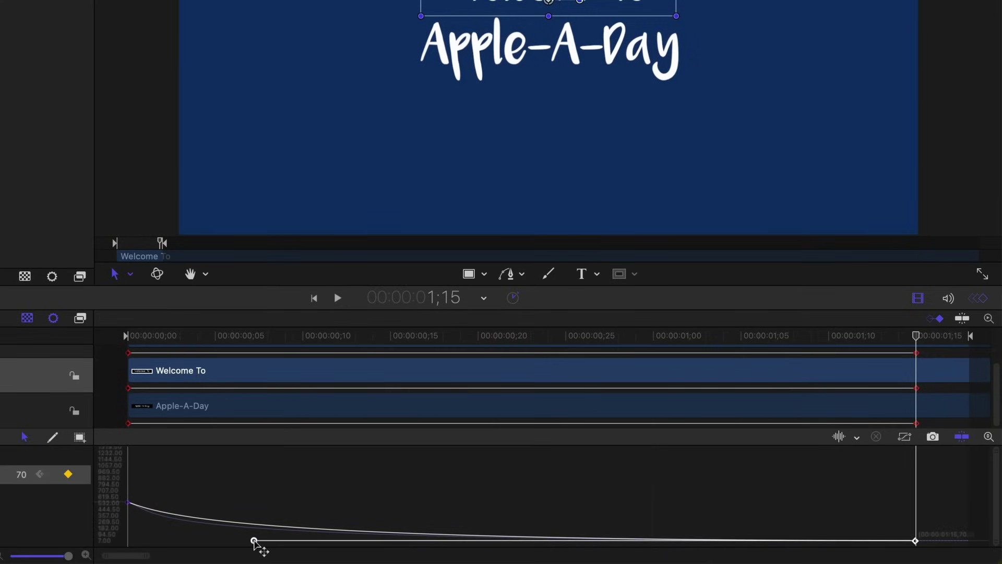
pyautogui.moveTo(152, 482); pyautogui.dragTo(254, 524)
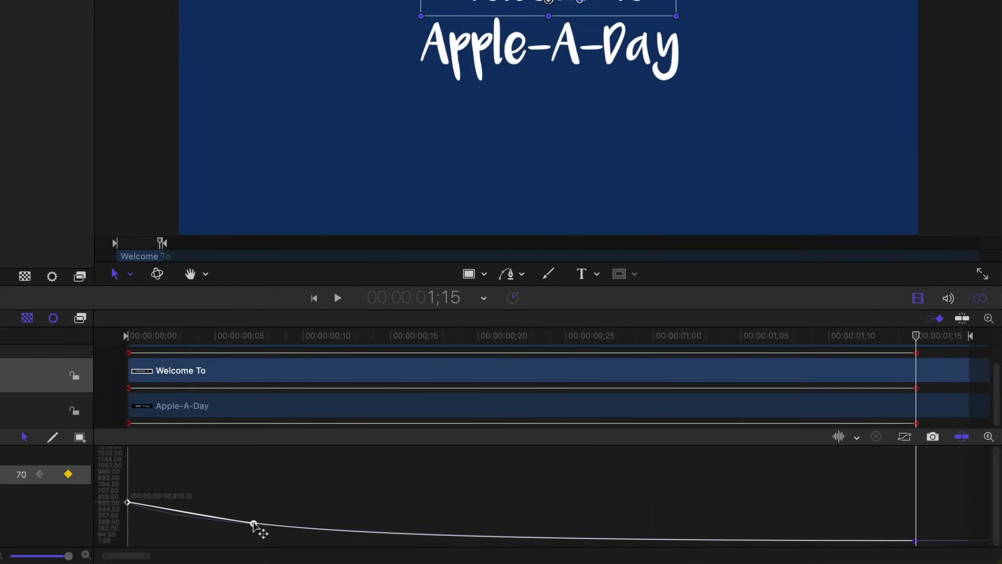
pyautogui.click(276, 506)
# Compare the Apple-A-Day and Welcome To curves by switching between them
pyautogui.click(237, 416)
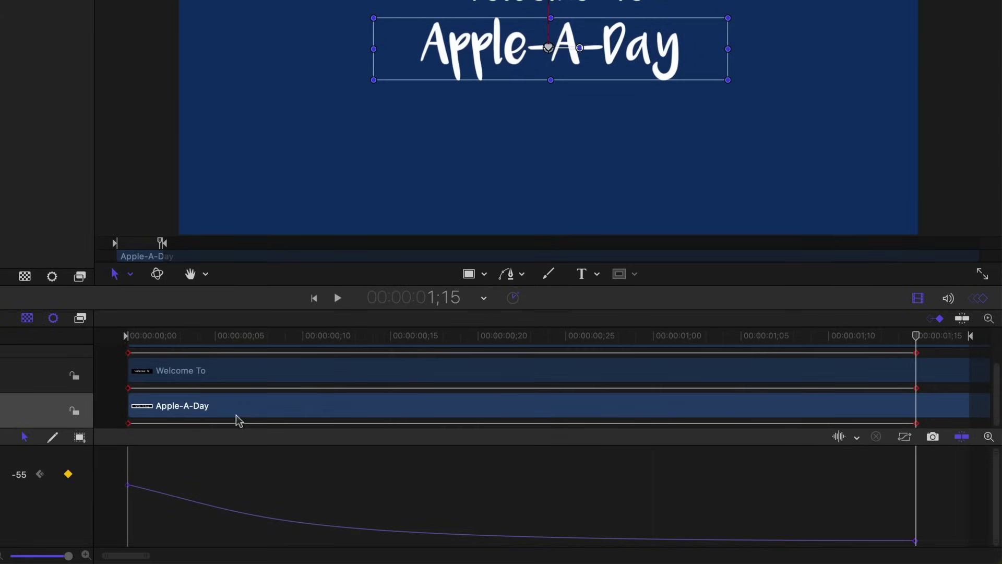
pyautogui.click(236, 381)
pyautogui.click(240, 412)
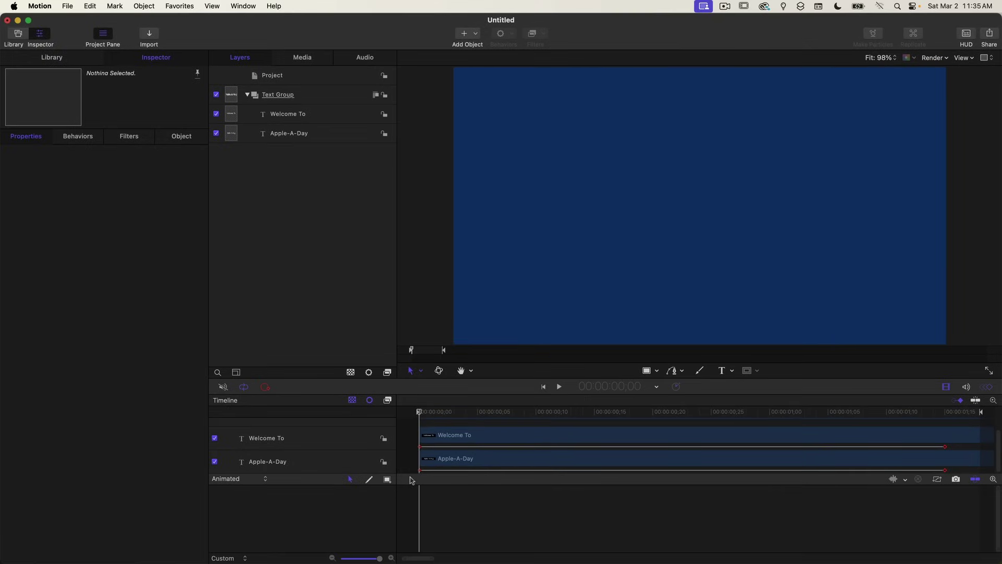
pyautogui.press('space')
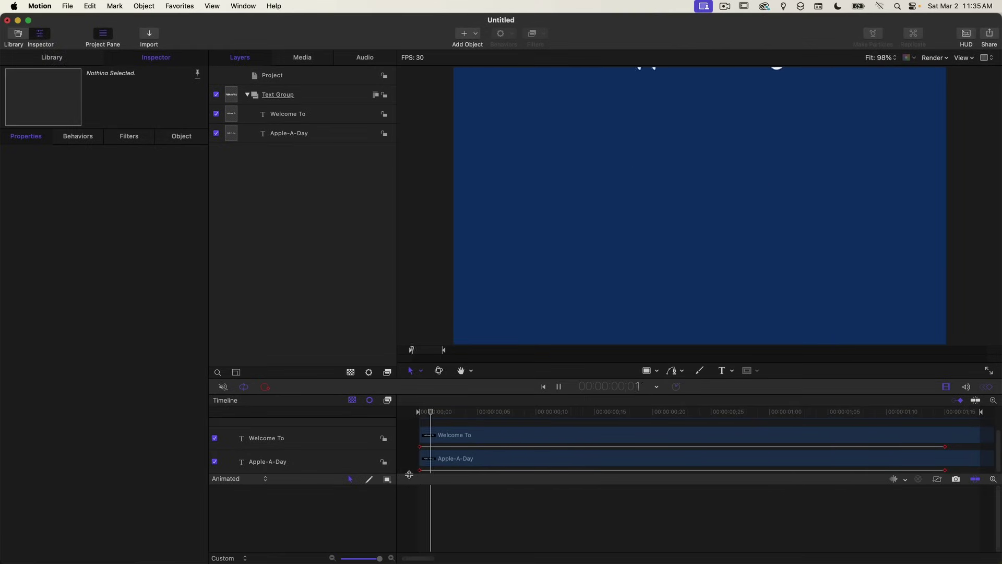